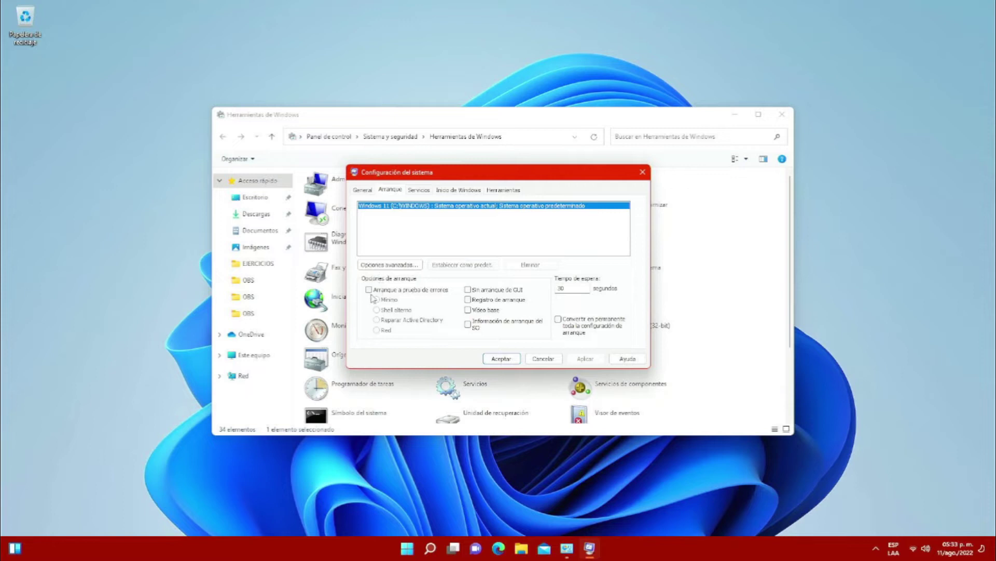
Enable minimal Safe Boot on the Arranque tab, apply it, and restart the PC.
left_click(369, 289)
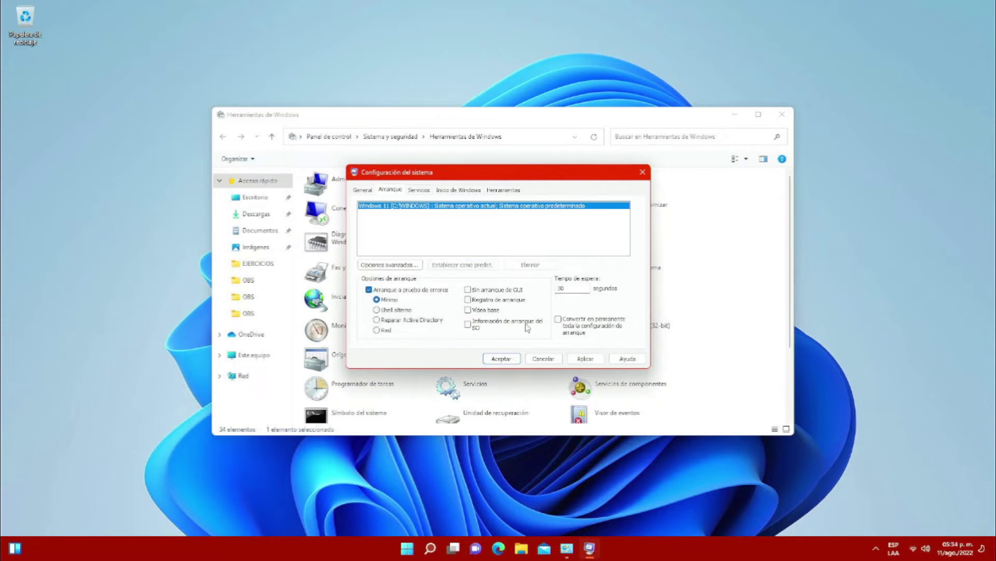
left_click(501, 361)
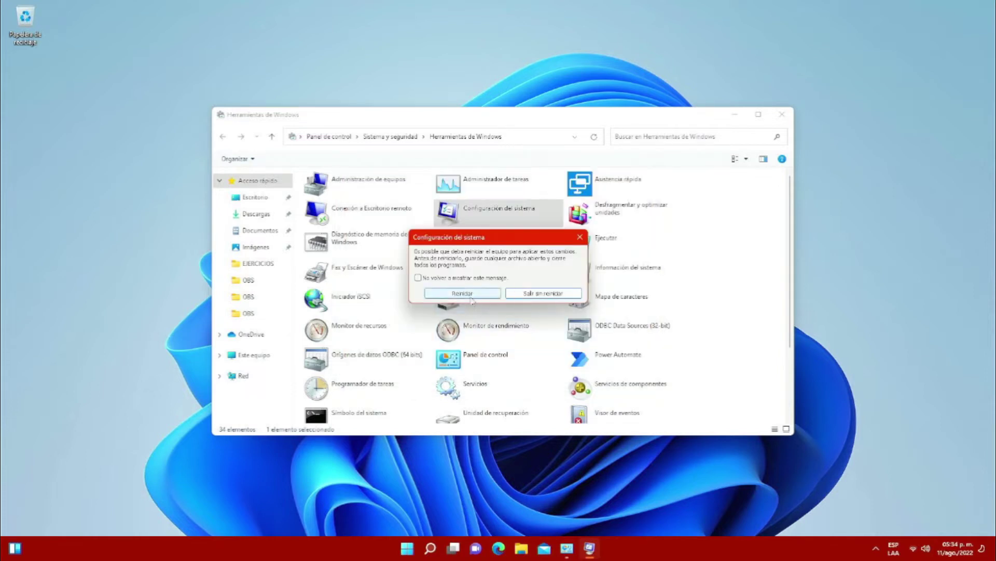
left_click(470, 296)
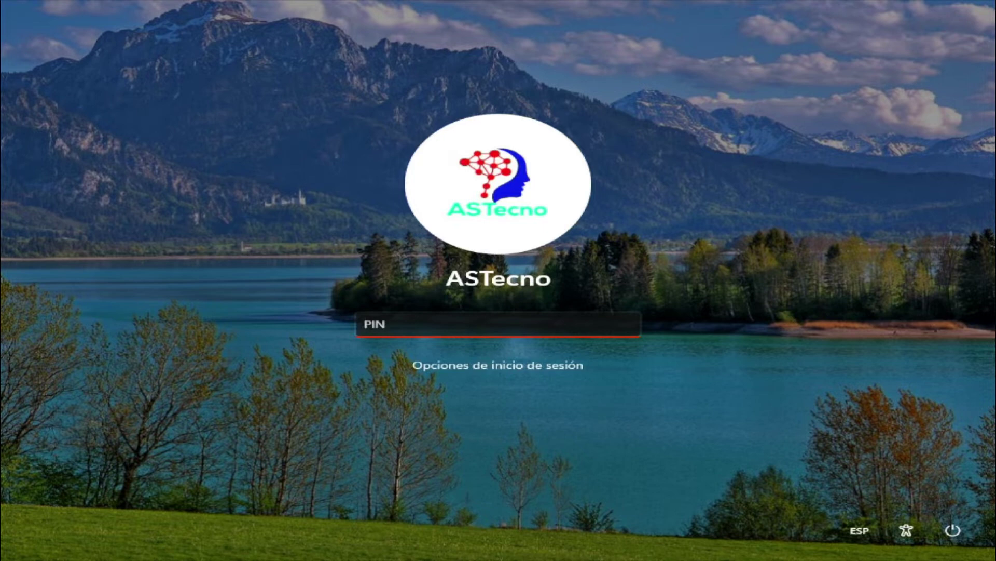
Enter the account PIN to sign in to the Safe Mode desktop.
type("****")
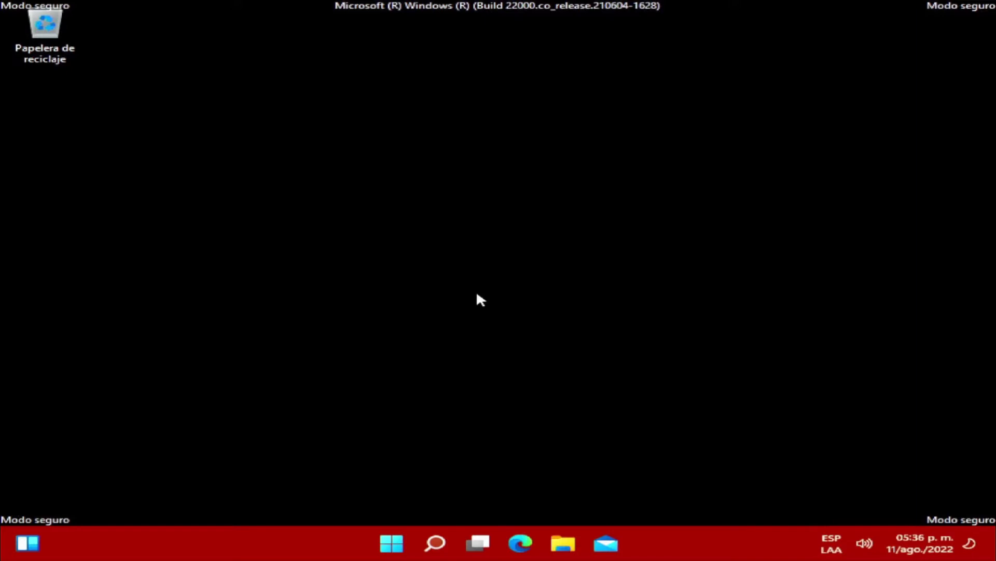
Launch Configuración del sistema from Start's Herramientas de Windows folder.
left_click(394, 543)
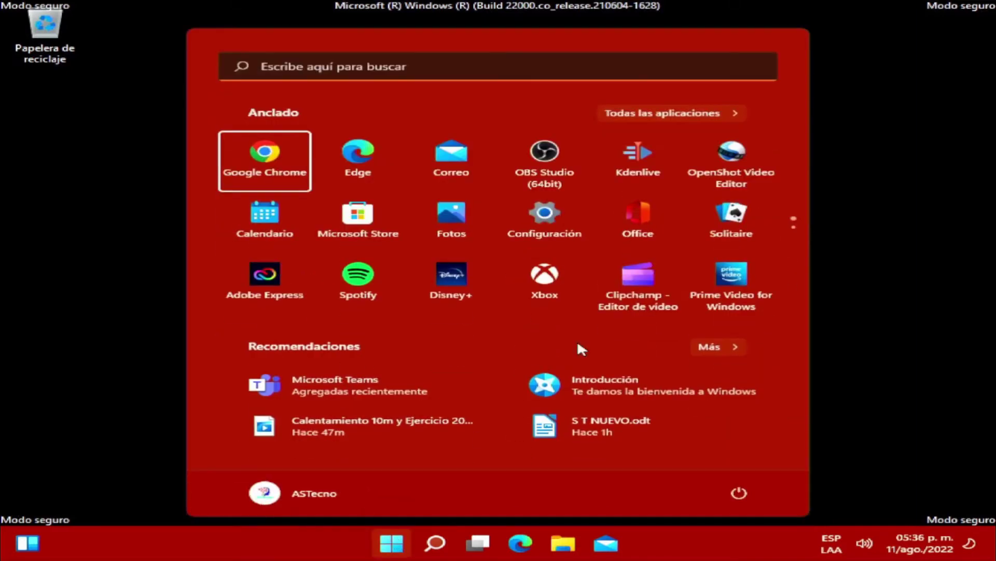
left_click(655, 110)
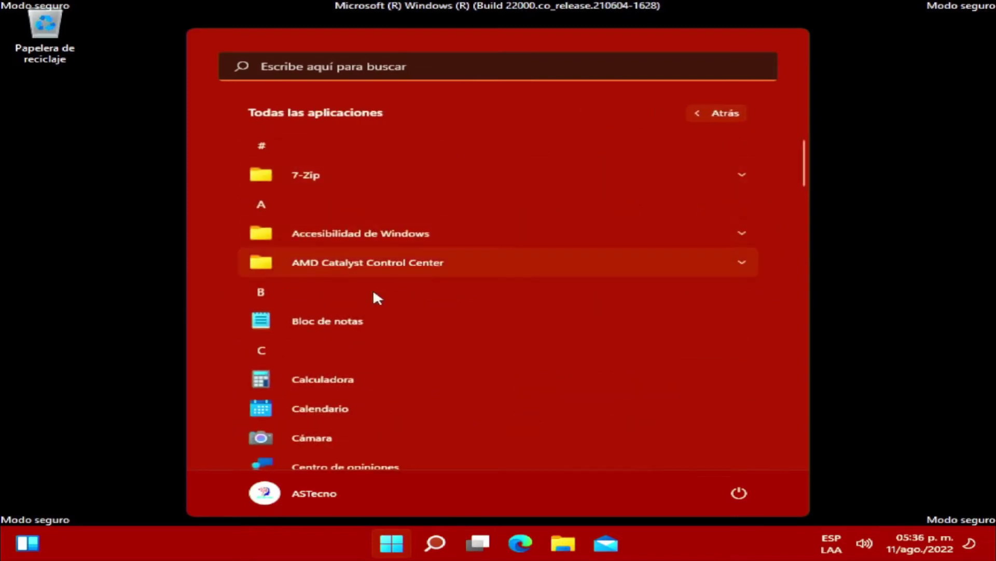
scroll(377, 298, "down", 10)
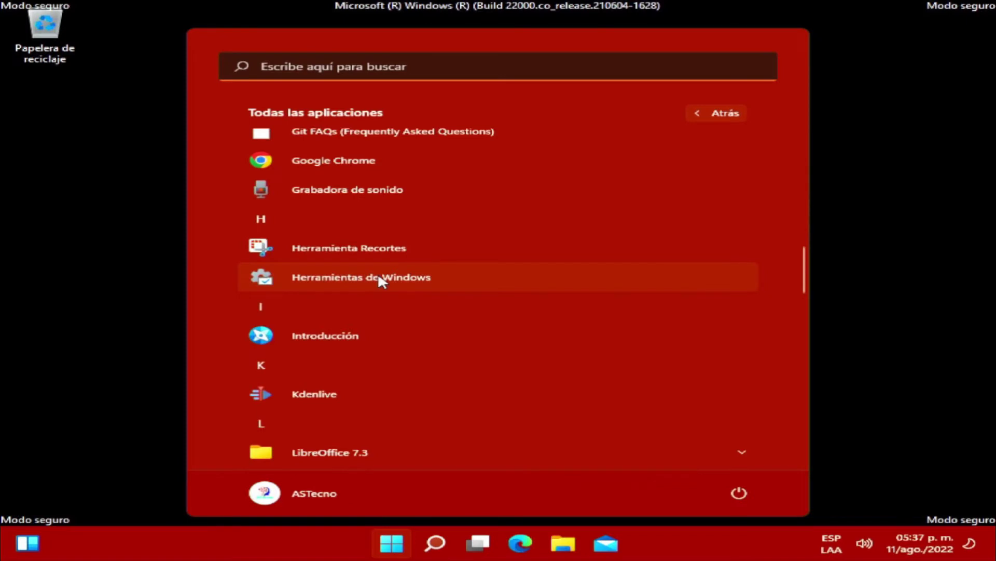
left_click(379, 277)
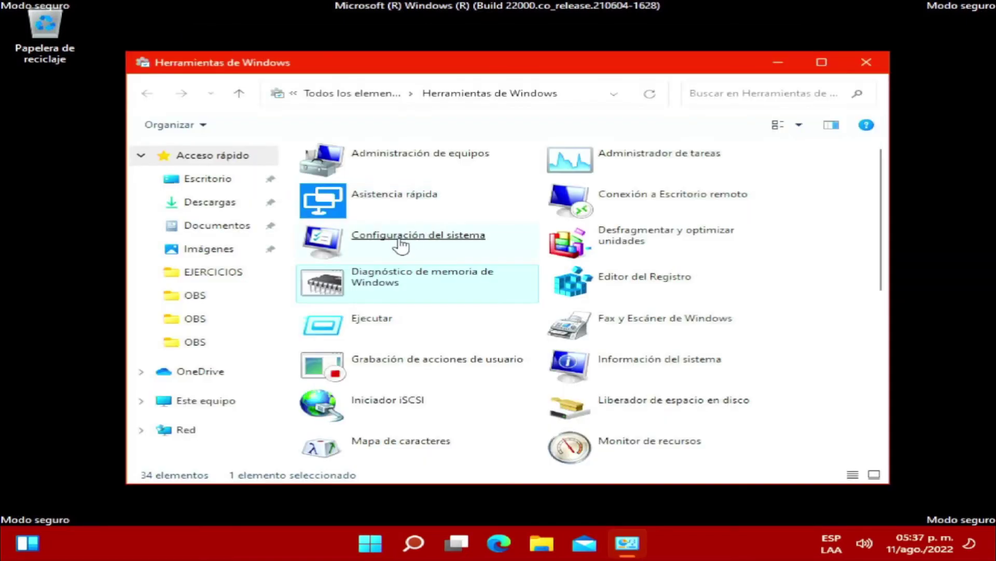
left_click(401, 245)
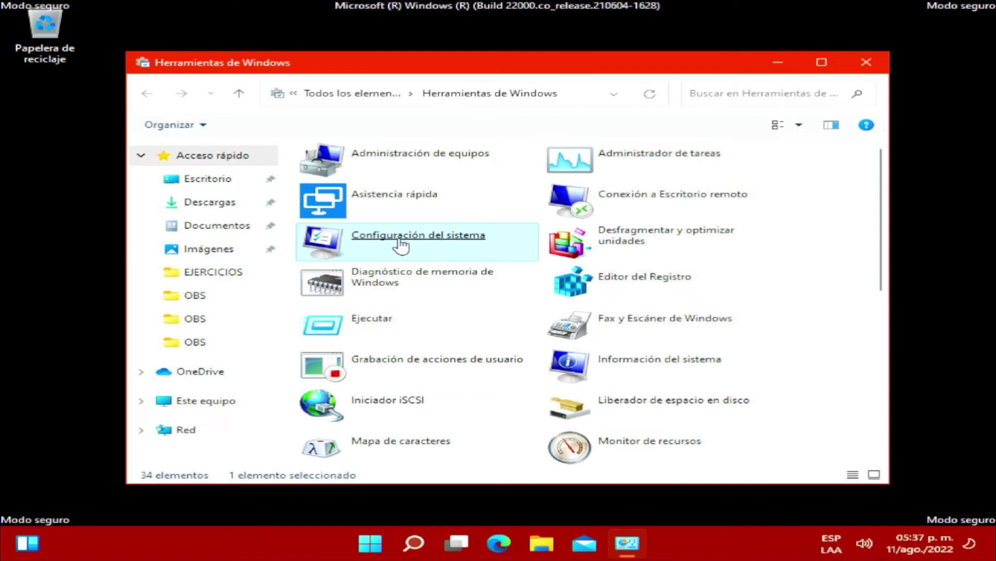
left_click(400, 246)
Uncheck safe boot on the Arranque tab, apply it, and restart.
left_click(293, 155)
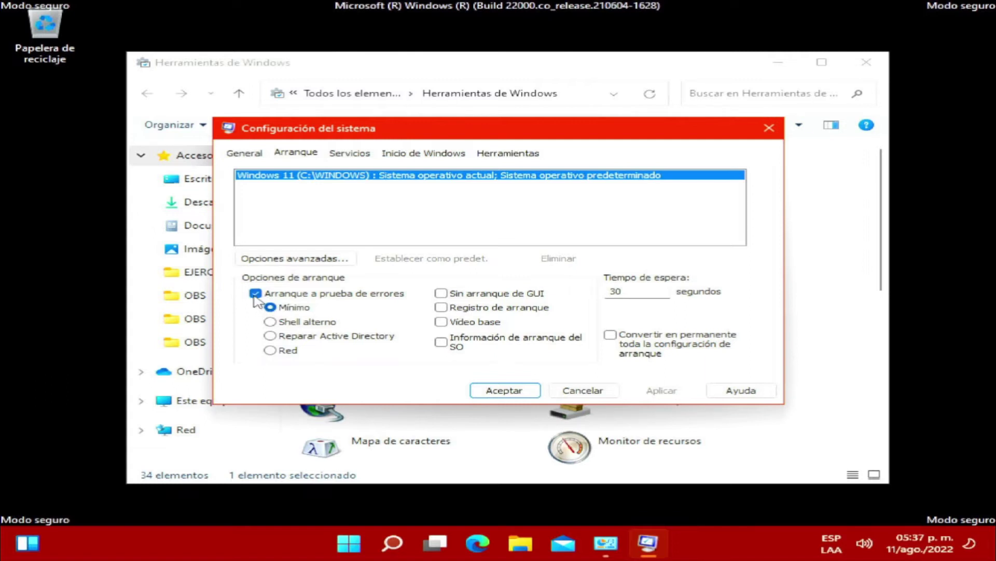
left_click(255, 295)
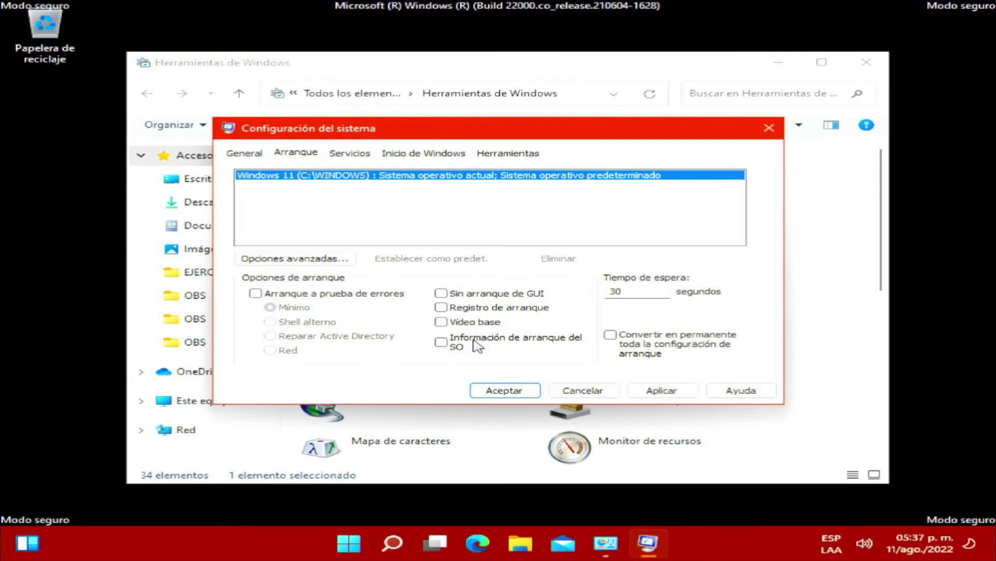
left_click(503, 397)
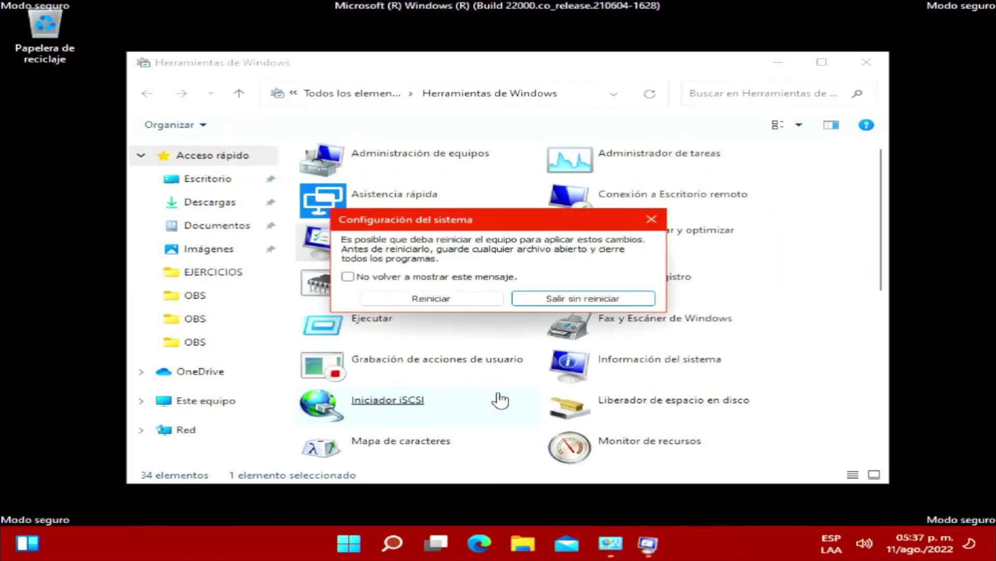
left_click(429, 300)
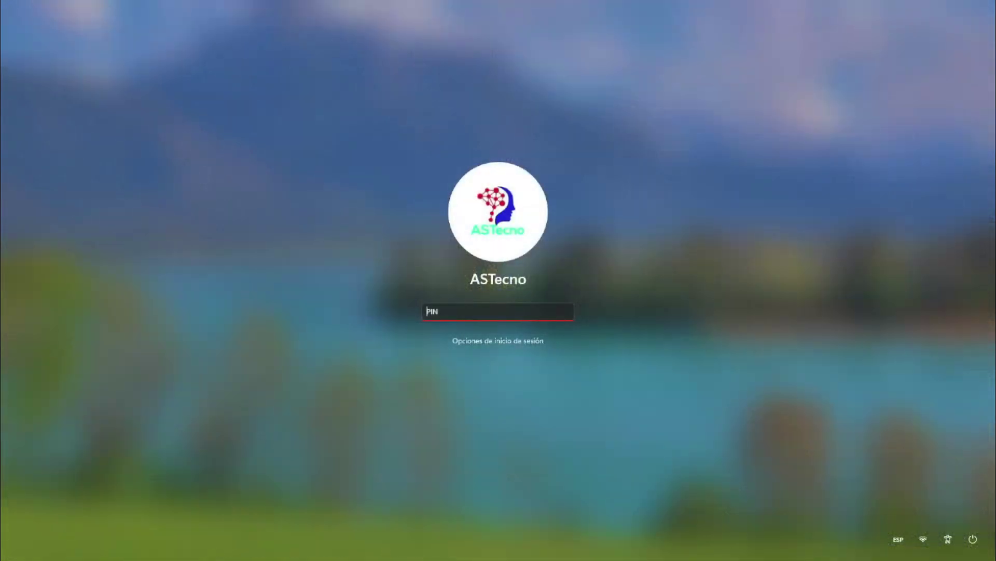
Enter the account PIN and sign in to the normal desktop.
type("•••••")
key("Return")
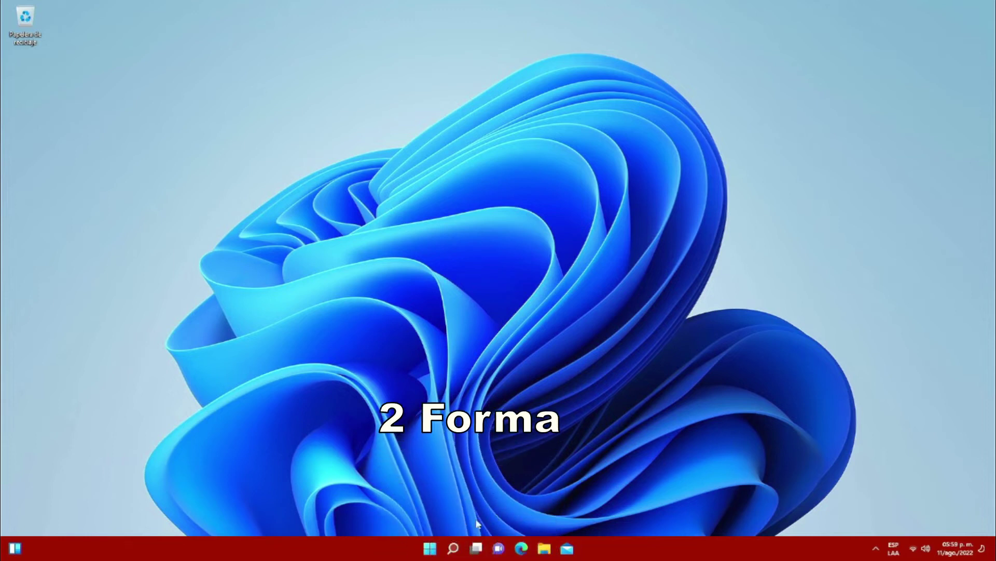
Restart Windows from the Start menu's power options, then reopen Start after reboot.
left_click(430, 548)
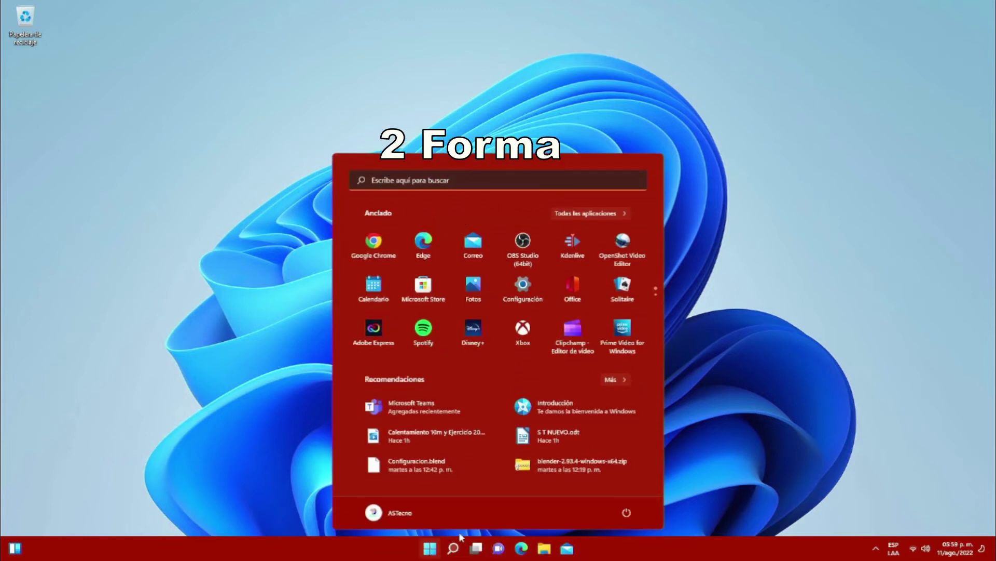
left_click(627, 513)
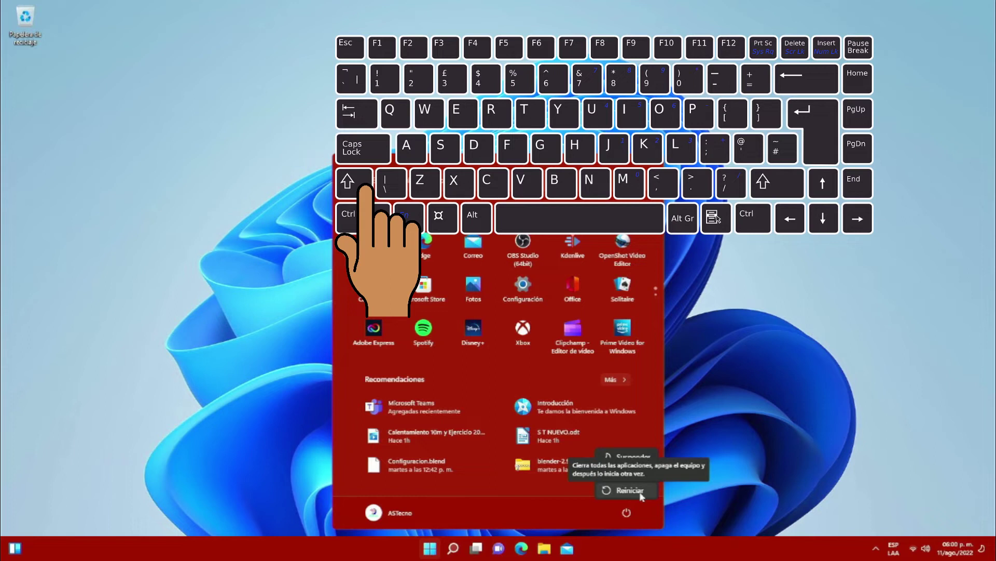
left_click(631, 490, "shift")
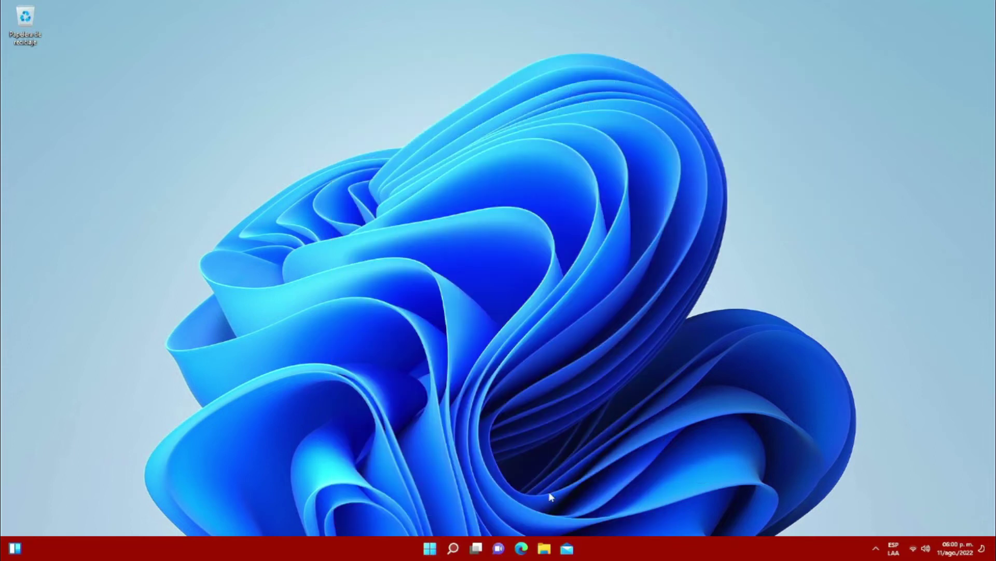
left_click(423, 551)
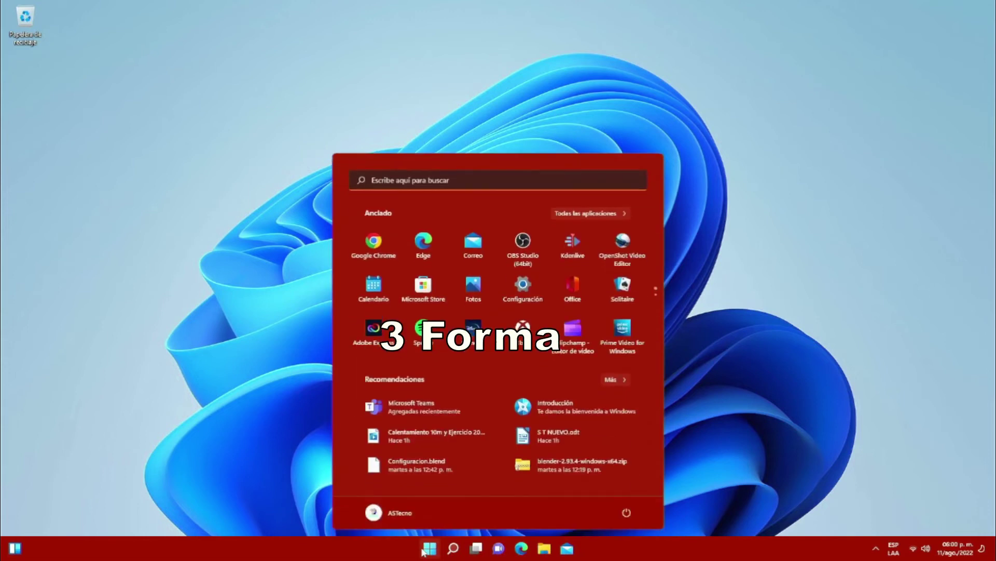
From Settings > Windows Update > Opciones avanzadas > Recuperación, restart into advanced startup.
left_click(521, 291)
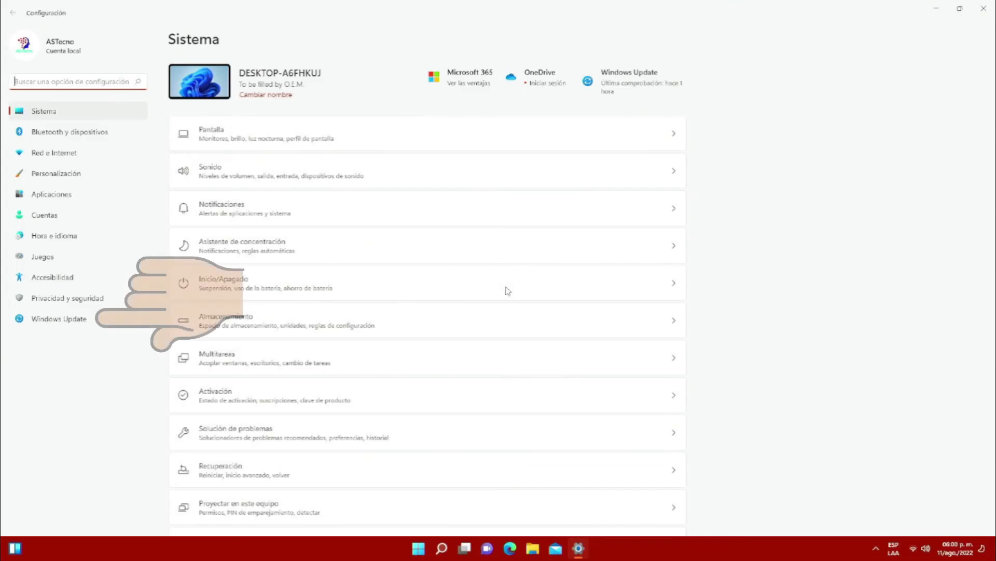
left_click(54, 322)
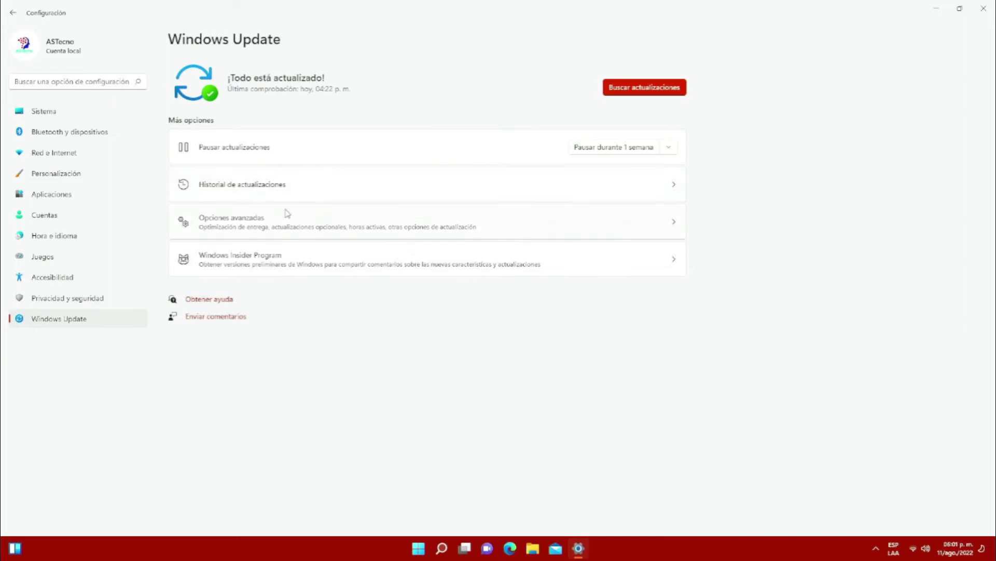
left_click(262, 227)
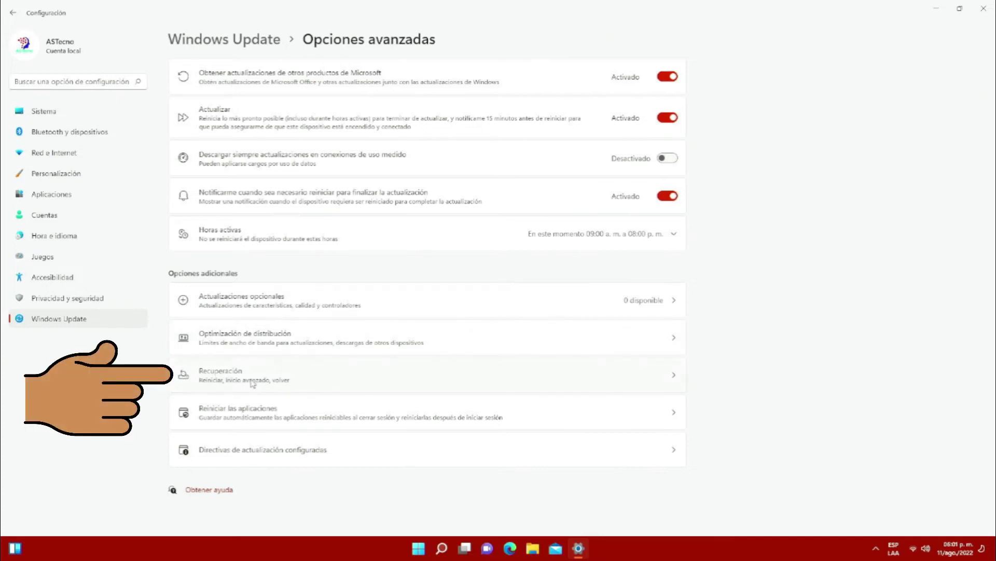
left_click(253, 383)
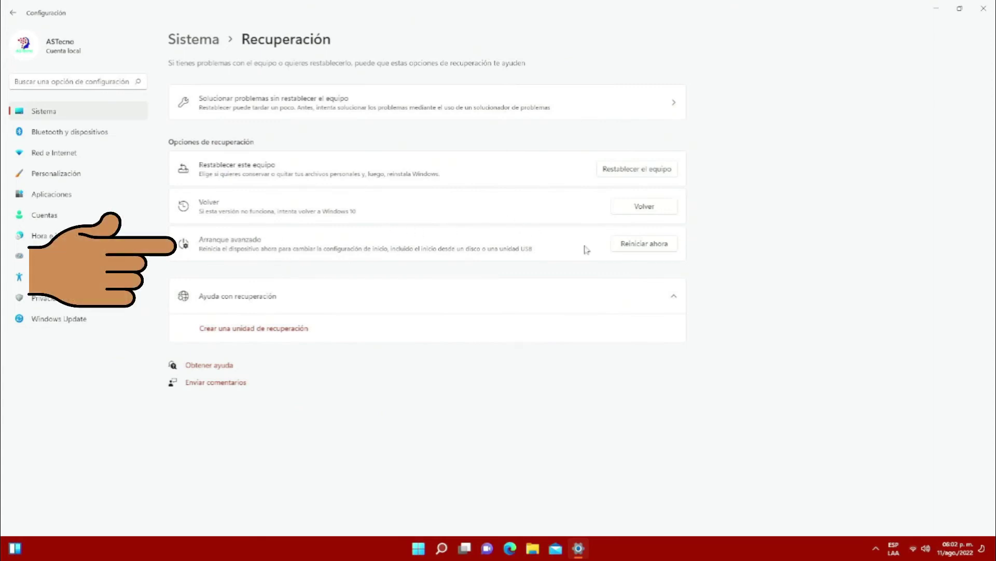
left_click(646, 246)
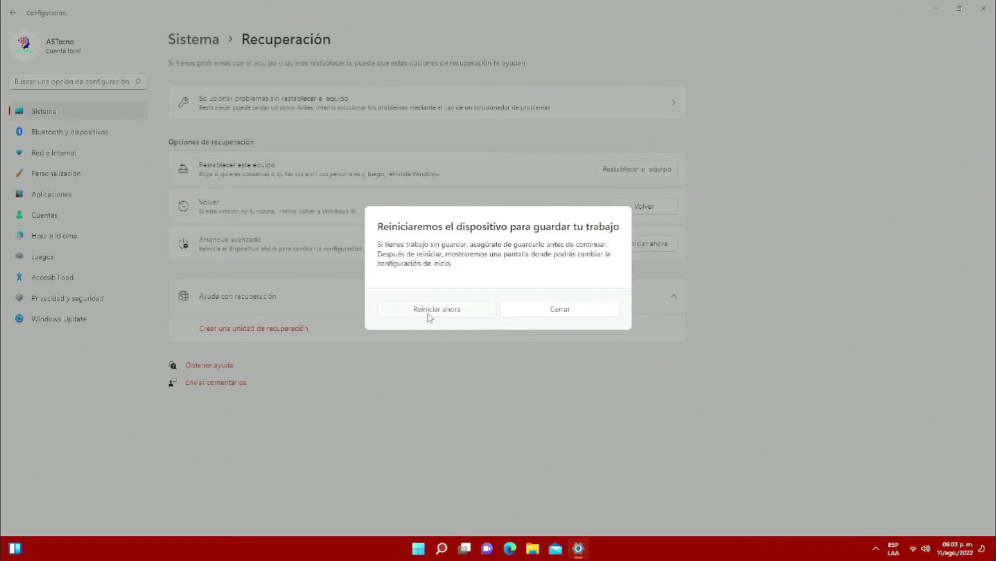
left_click(429, 314)
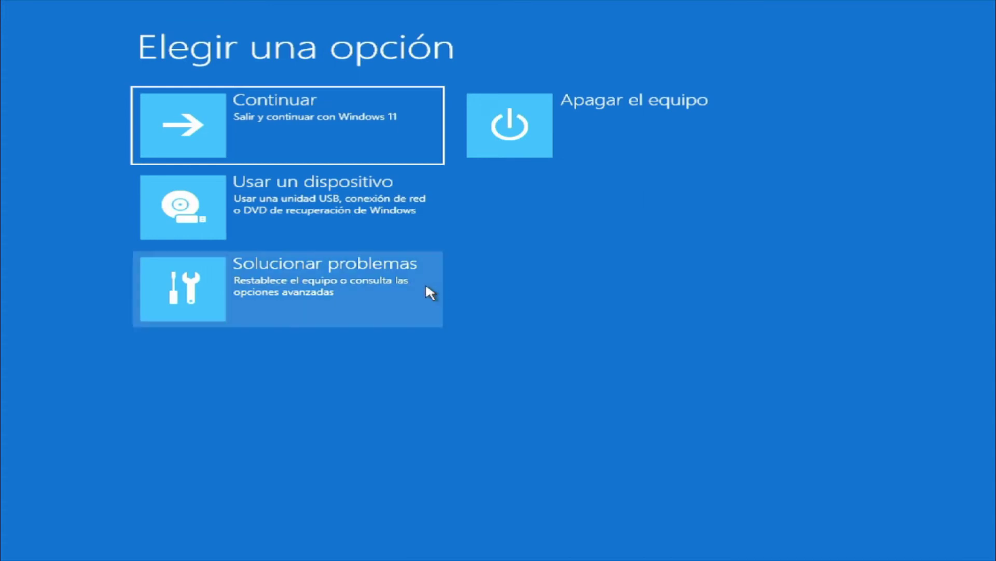
Go through Solucionar problemas > Opciones avanzadas > Configuración de inicio and restart.
left_click(320, 284)
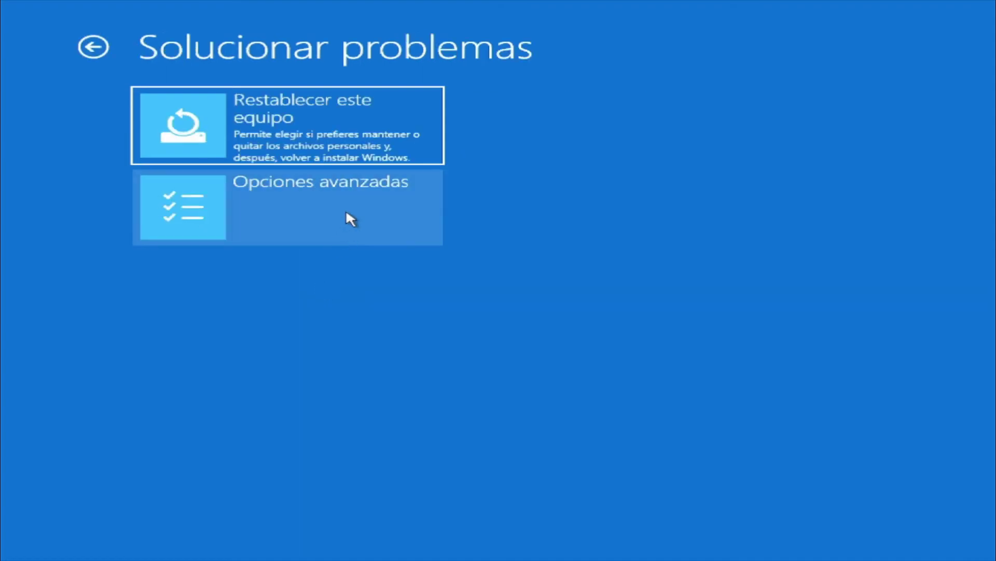
left_click(347, 212)
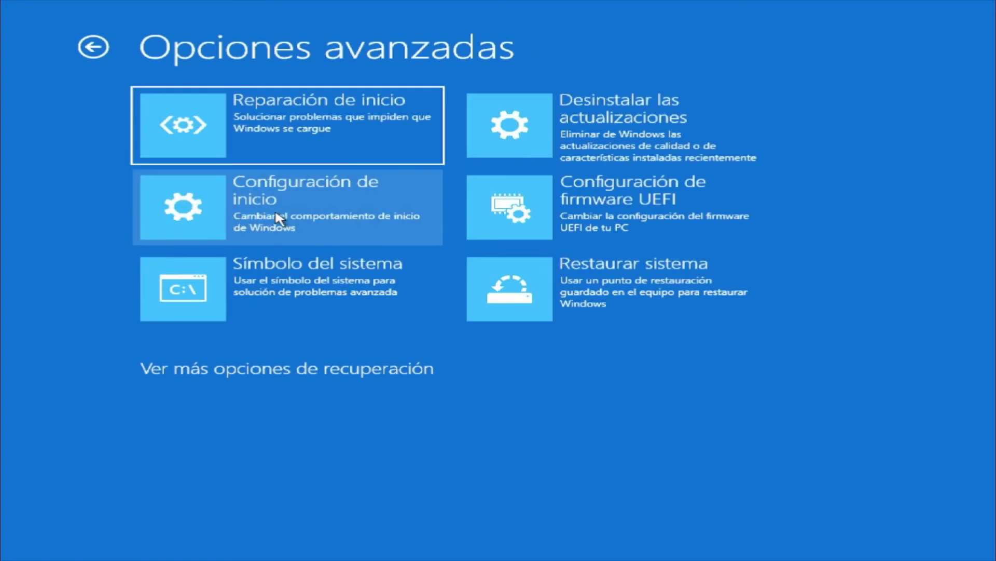
left_click(323, 216)
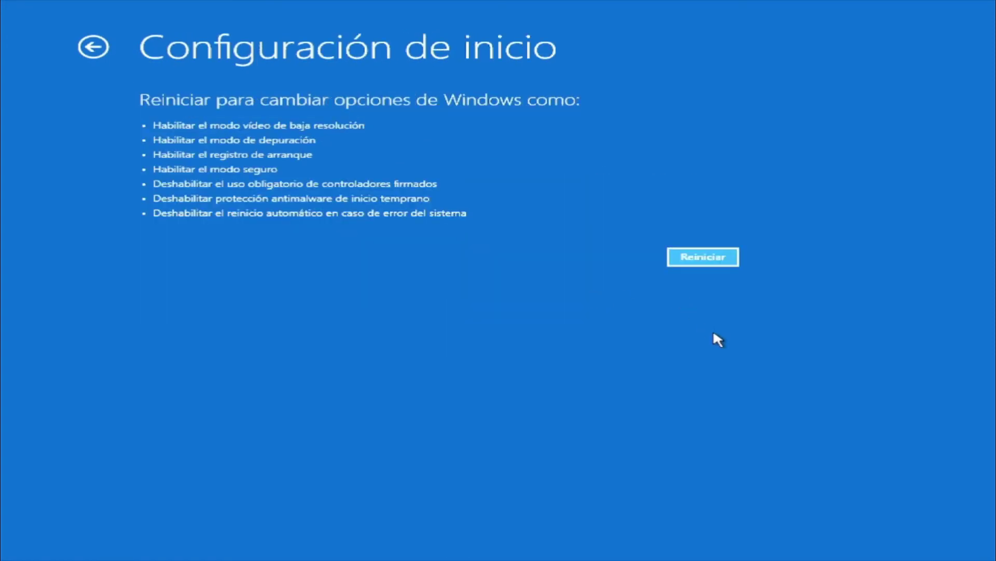
left_click(689, 259)
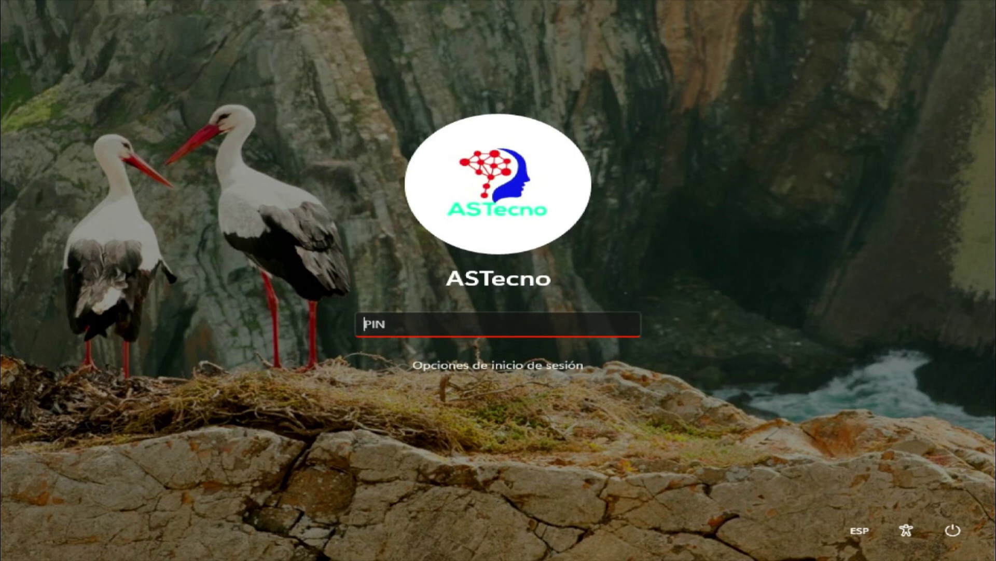
Sign in with the account PIN and open Start on the Safe Mode desktop.
type("1234")
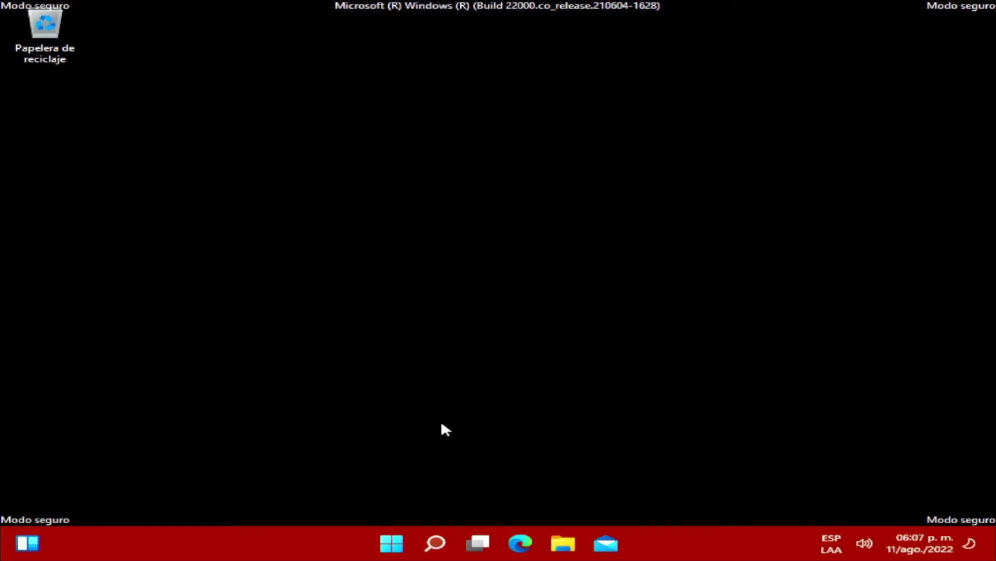
left_click(391, 543)
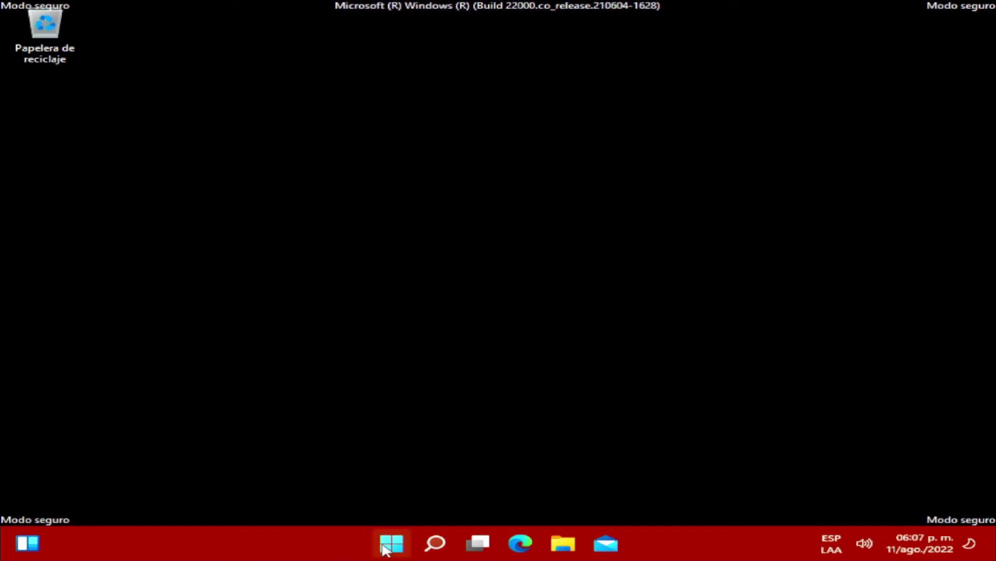
Restart from Start's power options to leave Safe Mode, then enter the account PIN.
left_click(739, 494)
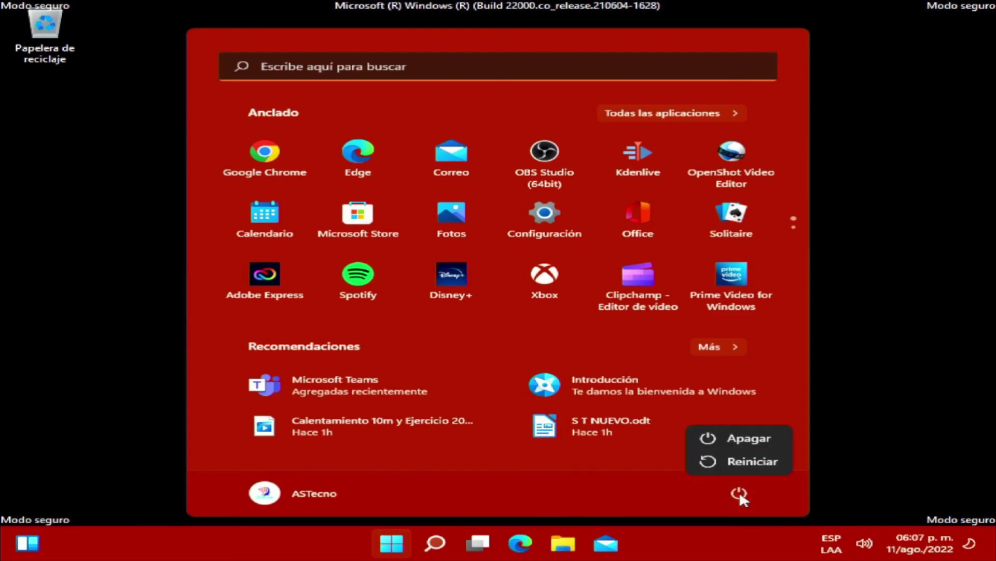
left_click(754, 467)
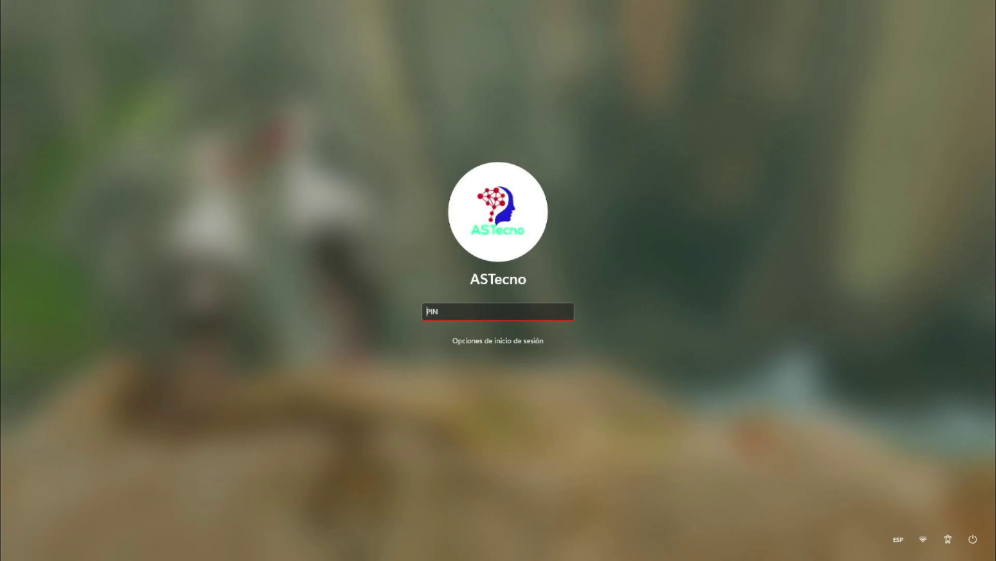
type("1234")
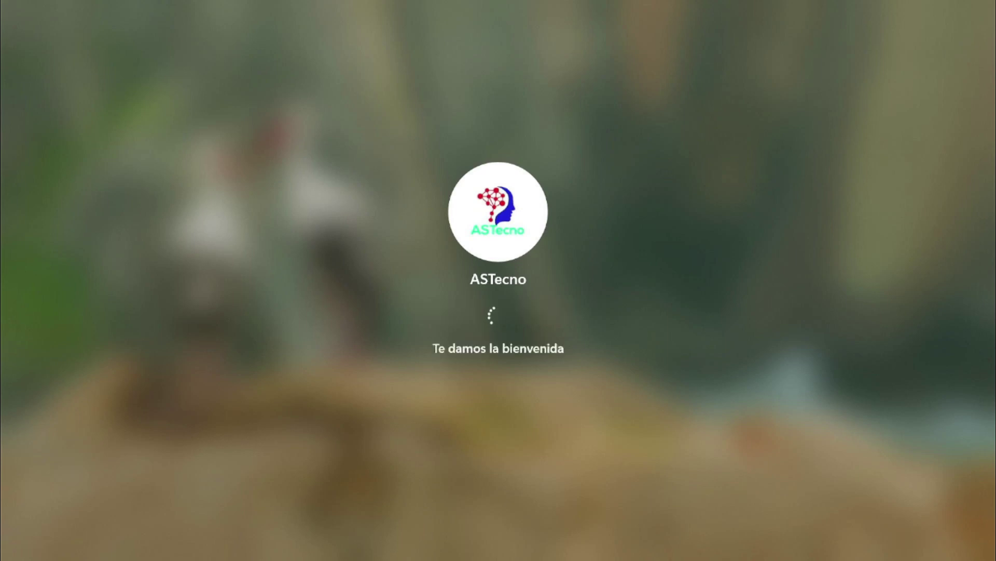